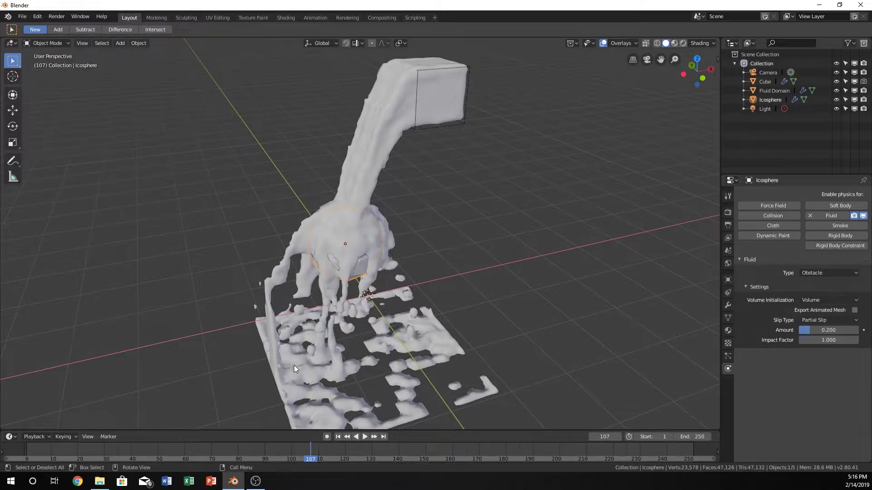
- Play the baked animation of water pouring from the cube over the icosphere
{"action": "key", "text": "space"}
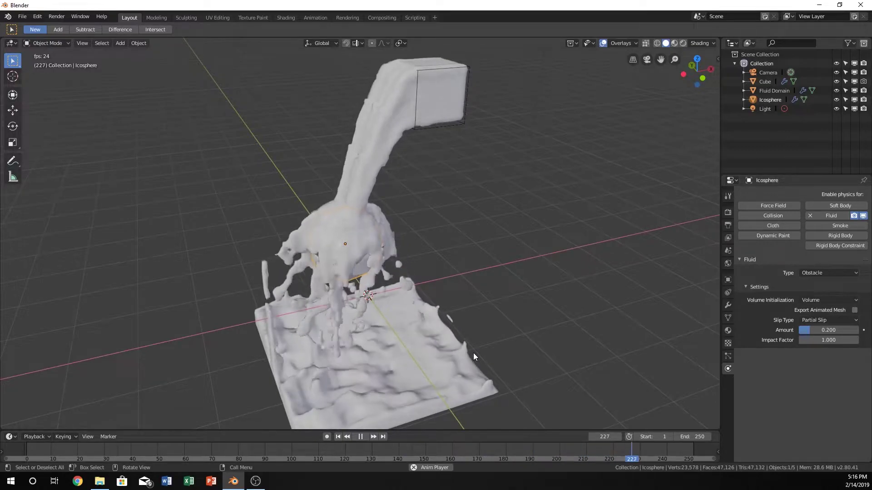
- Start a new General scene
{"action": "left_click", "coordinate": [22, 16]}
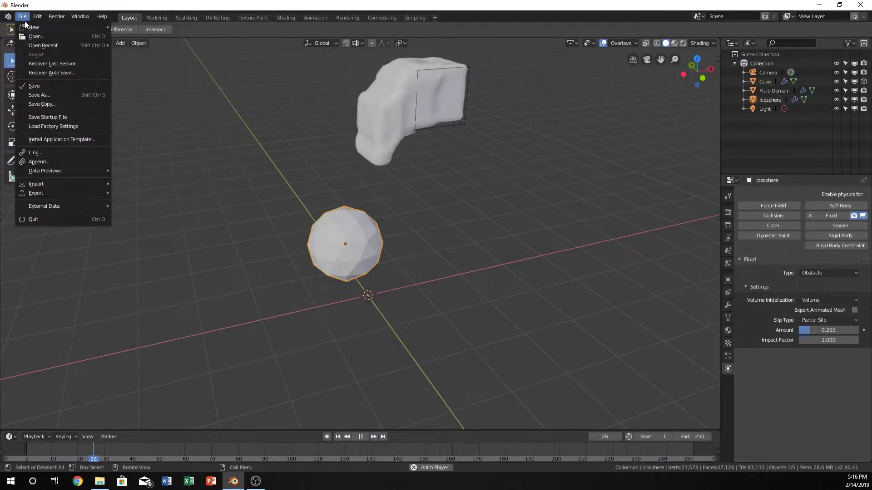
{"action": "mouse_move", "coordinate": [27, 28]}
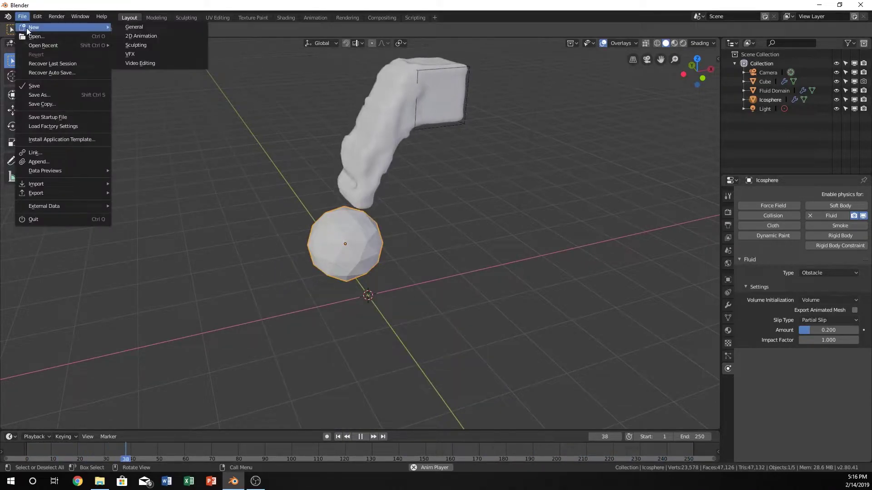
{"action": "left_click", "coordinate": [132, 28]}
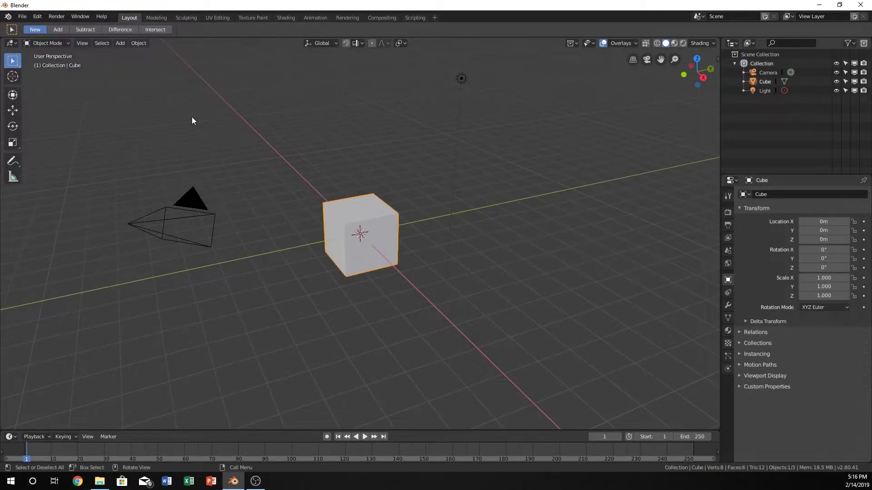
- Apply Quick Fluid to the default cube, creating a Fluid Domain around it
{"action": "left_click", "coordinate": [134, 43]}
{"action": "mouse_move", "coordinate": [152, 269]}
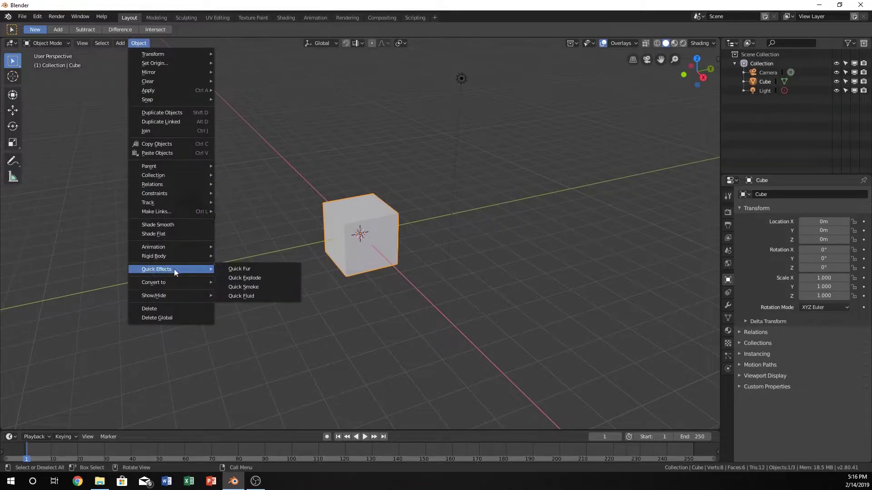
{"action": "left_click", "coordinate": [246, 295]}
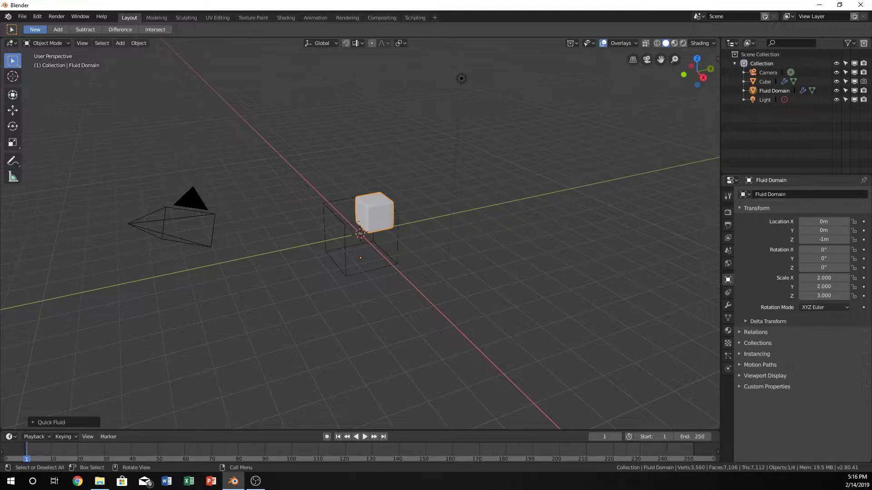
{"action": "key", "text": "super+e"}
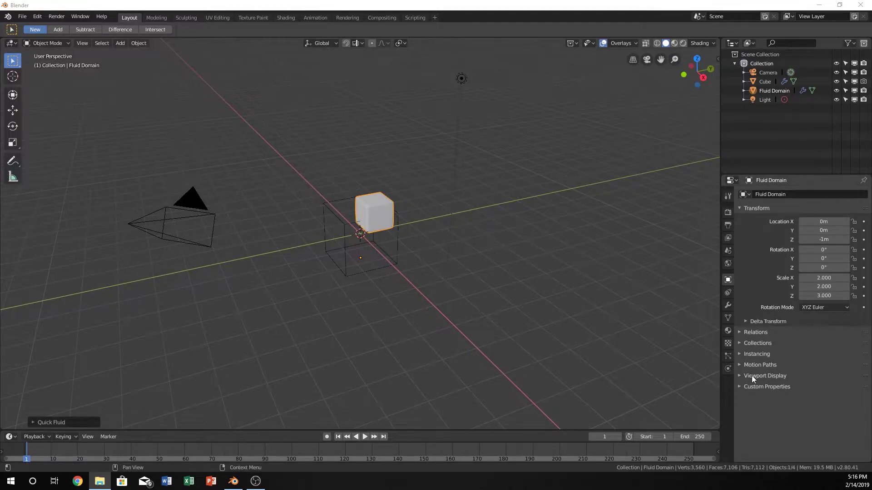
- Set the Fluid Domain's bake Cache Path to cache_fluid inside the fluid2 folder
{"action": "left_click", "coordinate": [728, 369]}
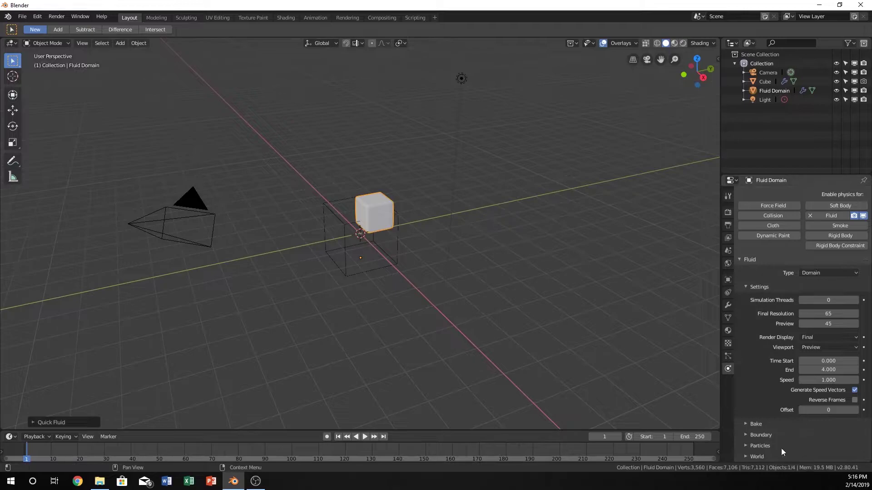
{"action": "scroll", "coordinate": [780, 448], "scroll_direction": "down", "scroll_amount": 1}
{"action": "left_click", "coordinate": [744, 415]}
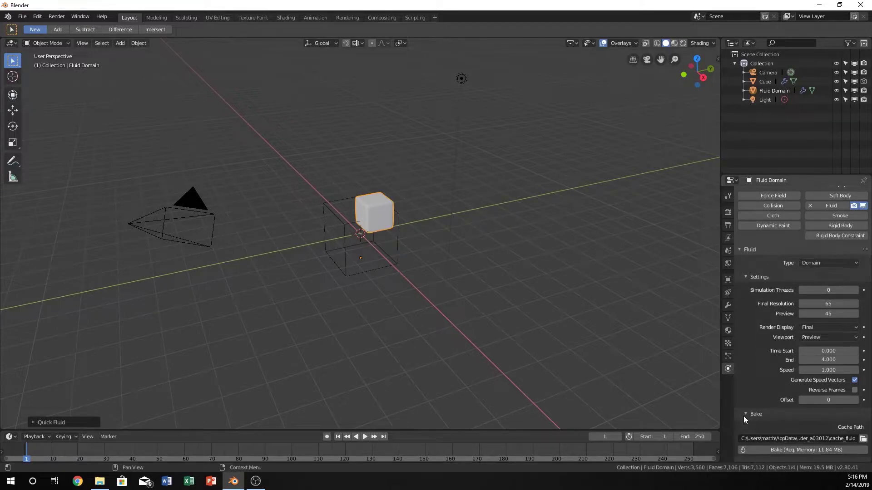
{"action": "left_click", "coordinate": [863, 438]}
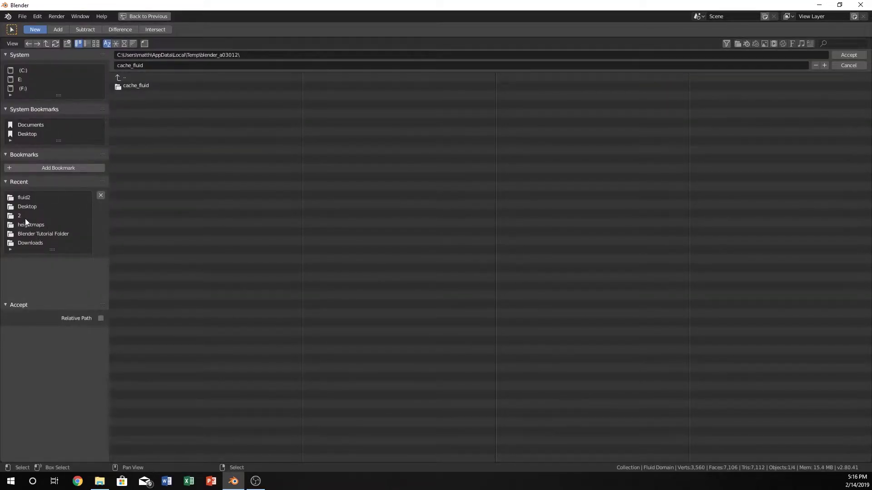
{"action": "left_click", "coordinate": [27, 198]}
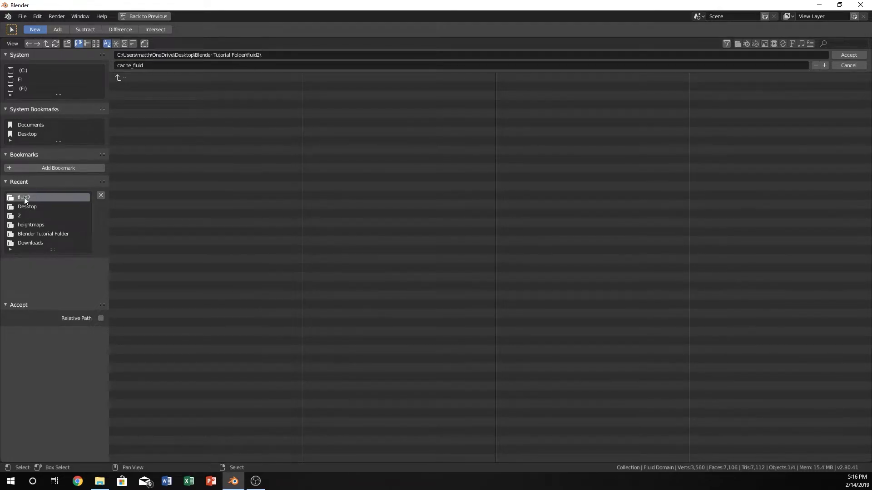
{"action": "left_click", "coordinate": [837, 54]}
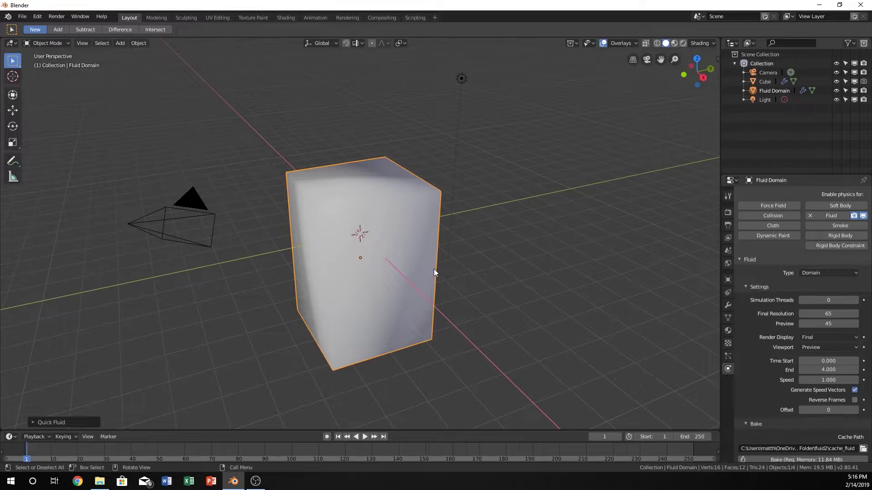
- Switch the viewport to wireframe and scale the fluid cube down
{"action": "key", "text": "z"}
{"action": "left_click", "coordinate": [370, 270]}
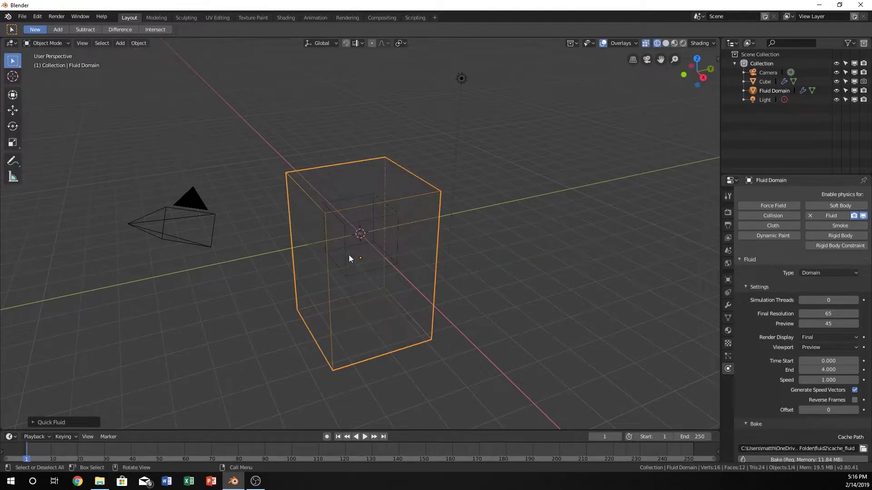
{"action": "left_click", "coordinate": [344, 241]}
{"action": "key", "text": "s"}
{"action": "left_click", "coordinate": [377, 260]}
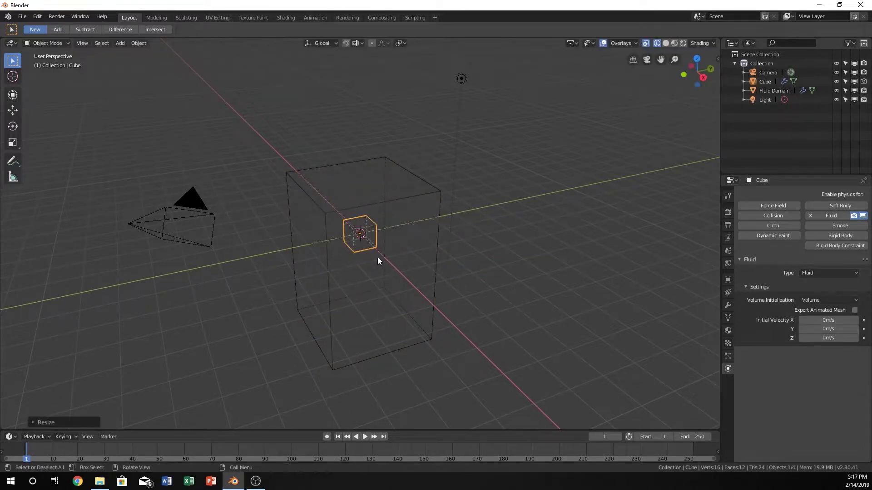
- Move the cube off-centre along X and up along Z into the domain's upper corner
{"action": "key", "text": "g"}
{"action": "key", "text": "x"}
{"action": "left_click", "coordinate": [398, 272]}
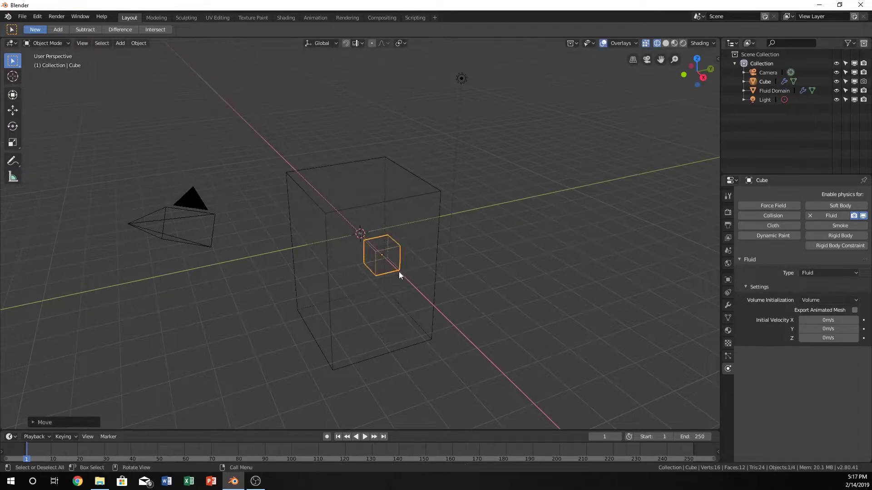
{"action": "key", "text": "KP_1"}
{"action": "key", "text": "g"}
{"action": "key", "text": "z"}
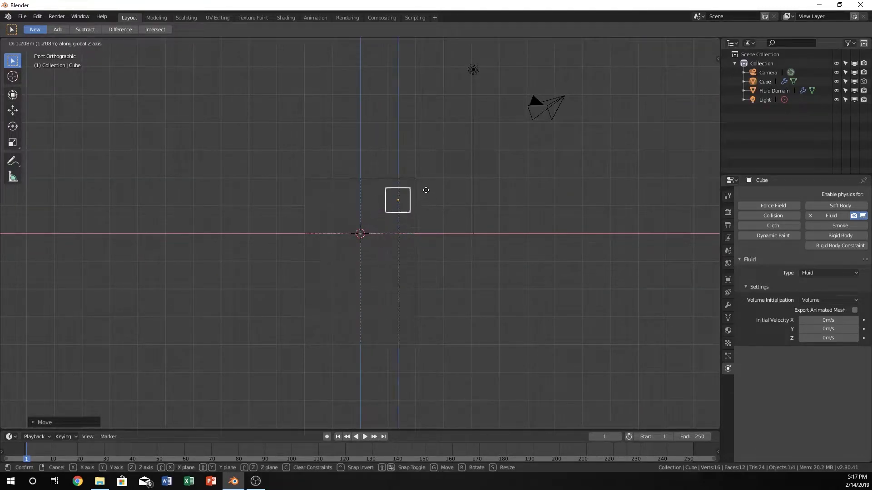
{"action": "left_click", "coordinate": [429, 198]}
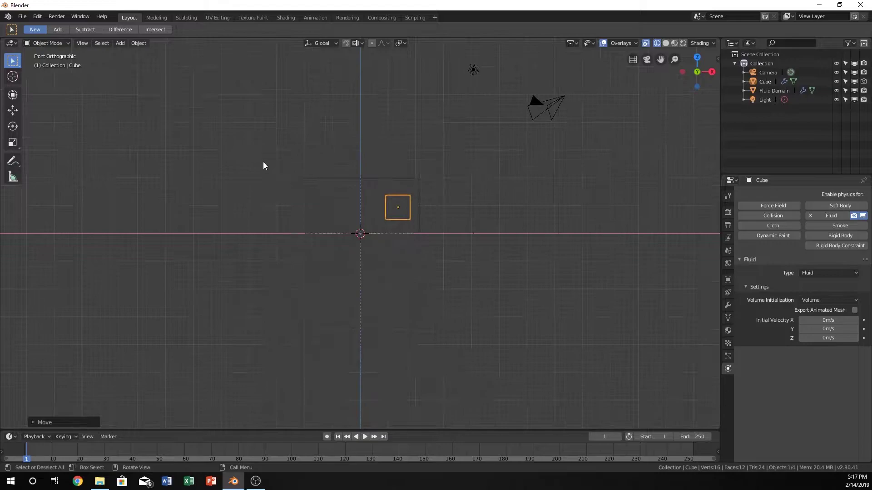
- Raise the Fluid Domain and cube together about 1.2 m along Z
{"action": "left_click_drag", "start_coordinate": [247, 140], "coordinate": [442, 273]}
{"action": "key", "text": "g"}
{"action": "key", "text": "z"}
{"action": "left_click", "coordinate": [433, 200]}
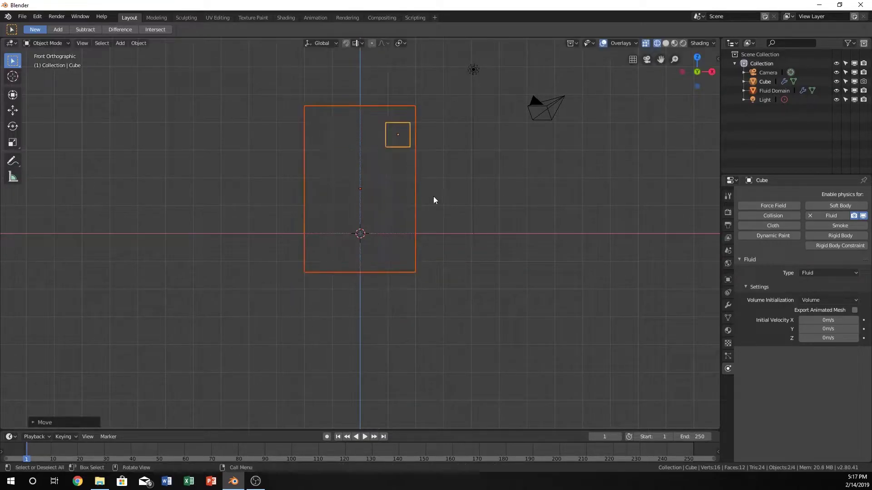
{"action": "middle_click_drag", "start_coordinate": [401, 124], "coordinate": [398, 144]}
{"action": "key", "text": "KP_1"}
{"action": "middle_click_drag", "start_coordinate": [375, 125], "coordinate": [379, 183]}
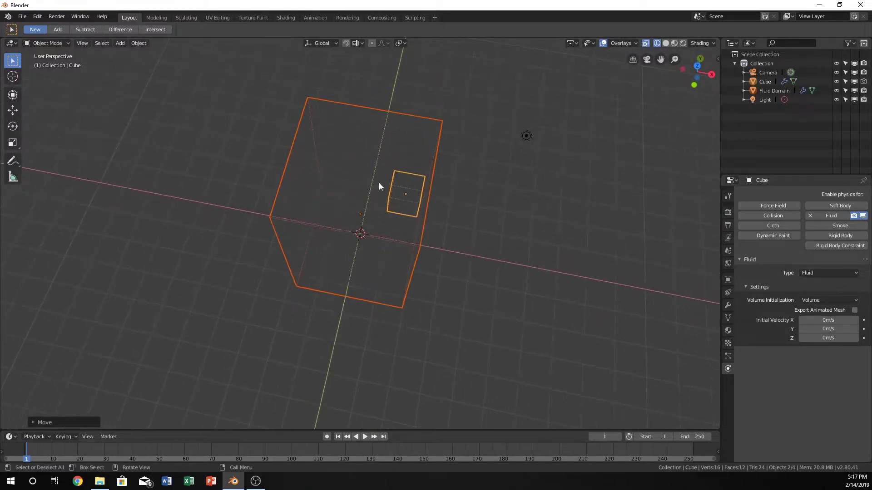
{"action": "middle_click_drag", "start_coordinate": [325, 241], "coordinate": [350, 210]}
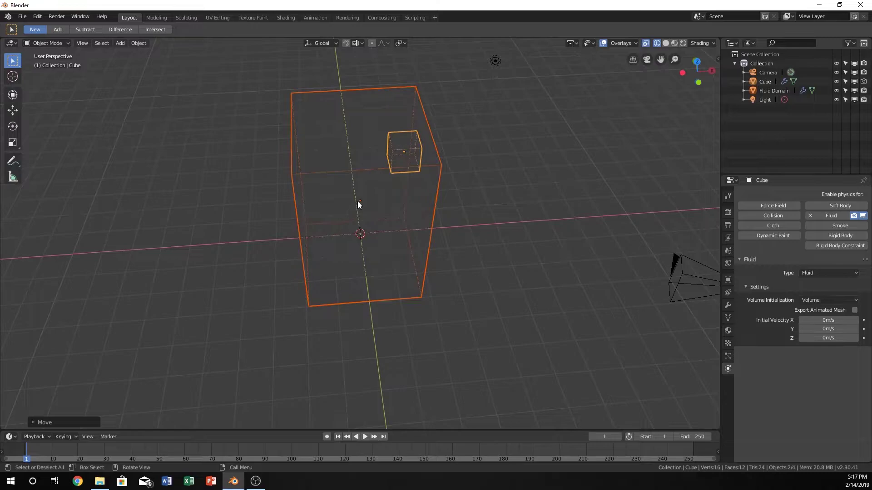
- Add an icosphere and scale it down
{"action": "key", "text": "shift+a"}
{"action": "mouse_move", "coordinate": [357, 202]}
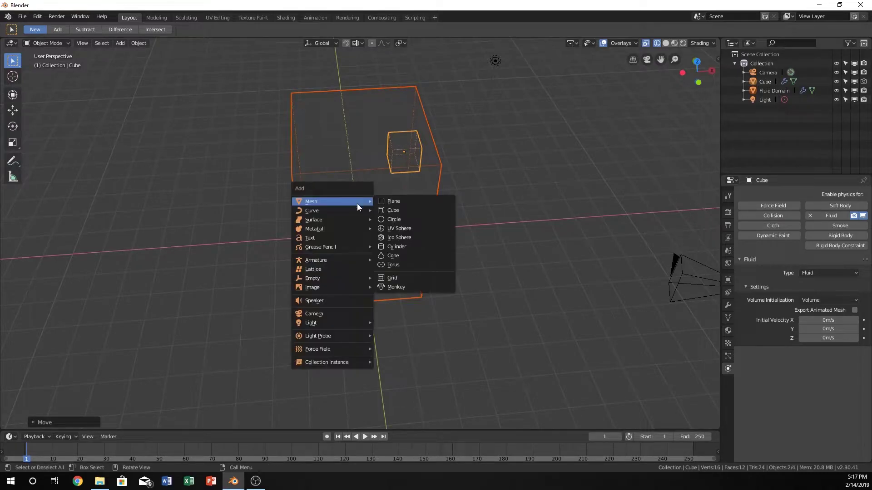
{"action": "left_click", "coordinate": [407, 236]}
{"action": "key", "text": "s"}
{"action": "left_click", "coordinate": [416, 257]}
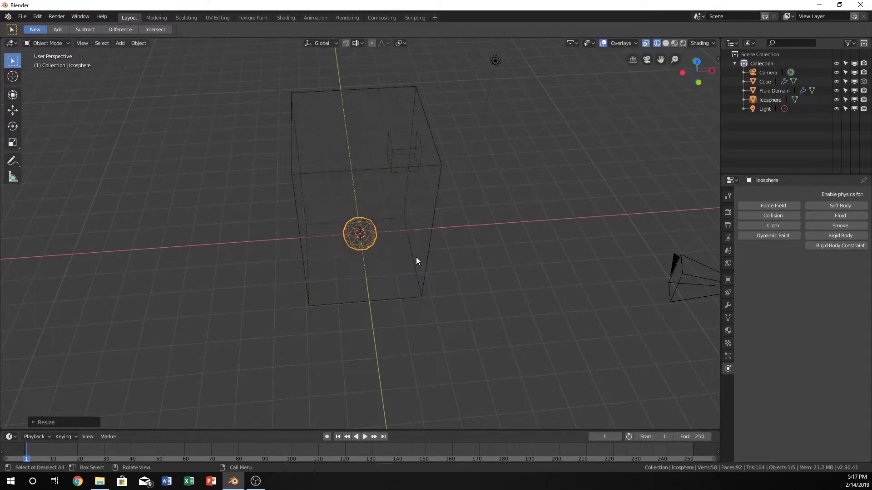
- Move the icosphere upward inside the domain in front view
{"action": "key", "text": "KP_1"}
{"action": "scroll", "coordinate": [395, 252], "scroll_direction": "up", "scroll_amount": 3}
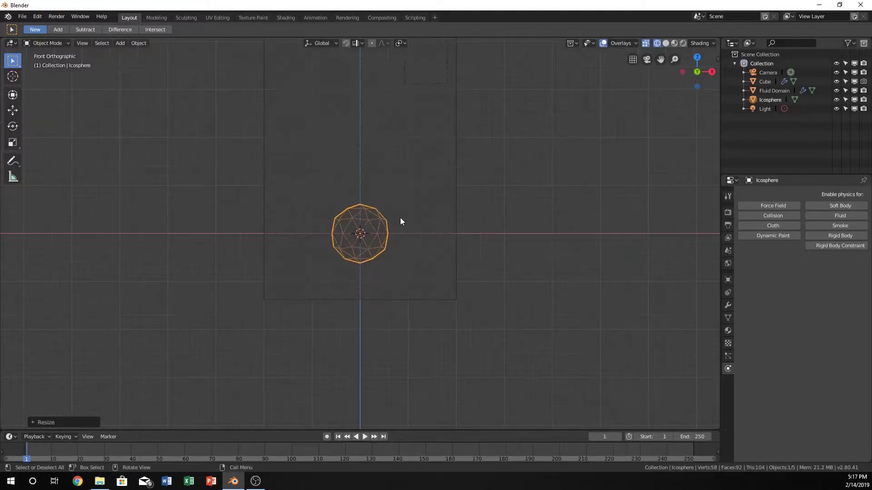
{"action": "middle_click_drag", "start_coordinate": [399, 217], "coordinate": [401, 266], "text": "shift"}
{"action": "key", "text": "g"}
{"action": "left_click", "coordinate": [368, 236]}
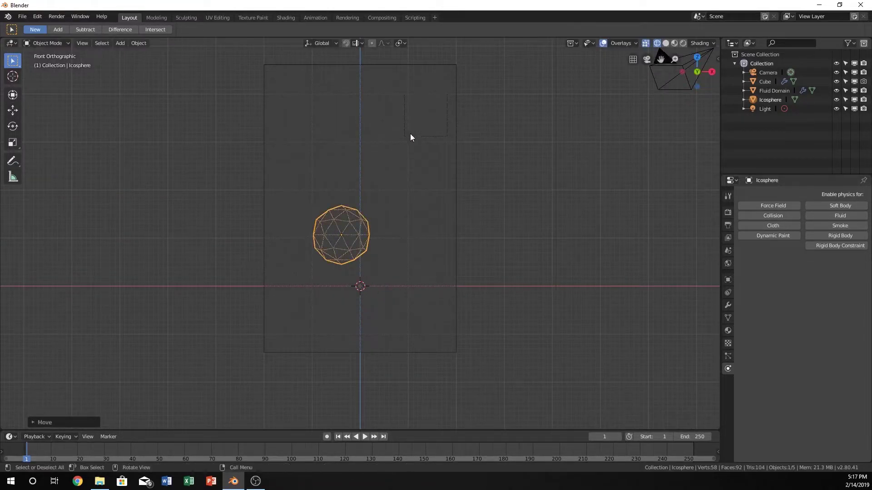
- Nudge the icosphere slightly higher below the cube, then select the cube
{"action": "left_click", "coordinate": [411, 134]}
{"action": "left_click", "coordinate": [414, 136]}
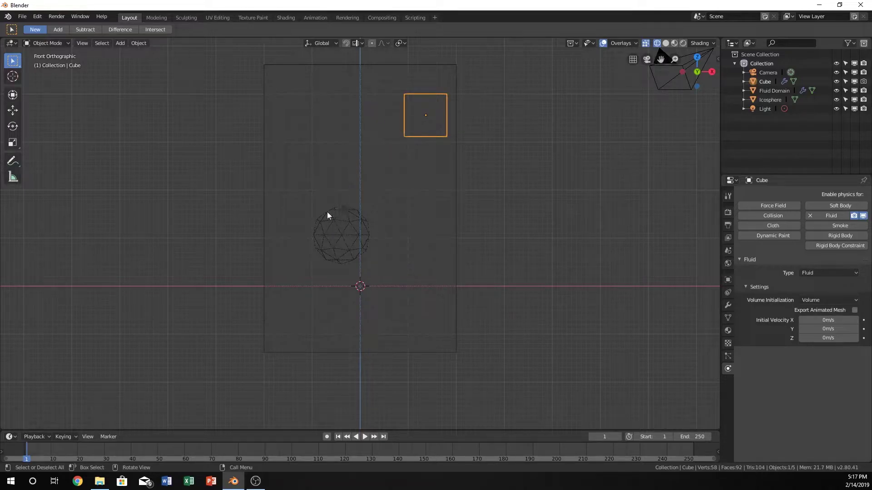
{"action": "left_click", "coordinate": [330, 225]}
{"action": "left_click", "coordinate": [345, 226]}
{"action": "left_click_drag", "start_coordinate": [345, 227], "coordinate": [345, 220]}
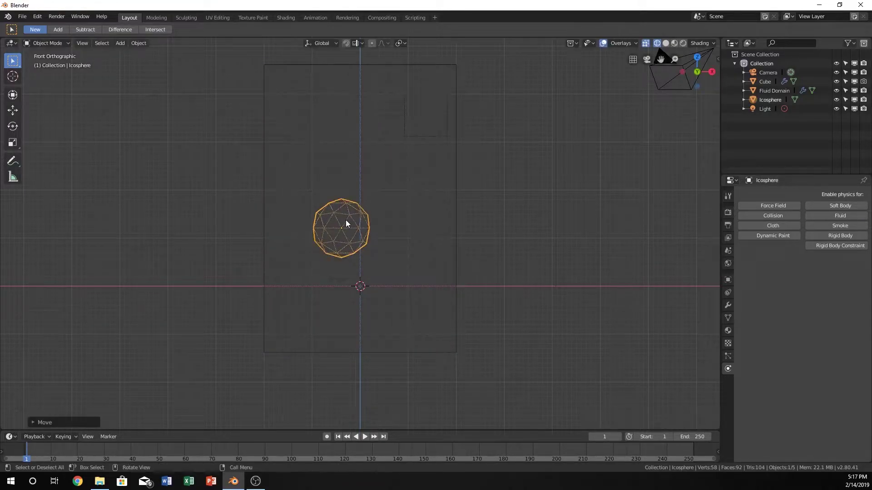
{"action": "key", "text": "g"}
{"action": "left_click", "coordinate": [468, 148]}
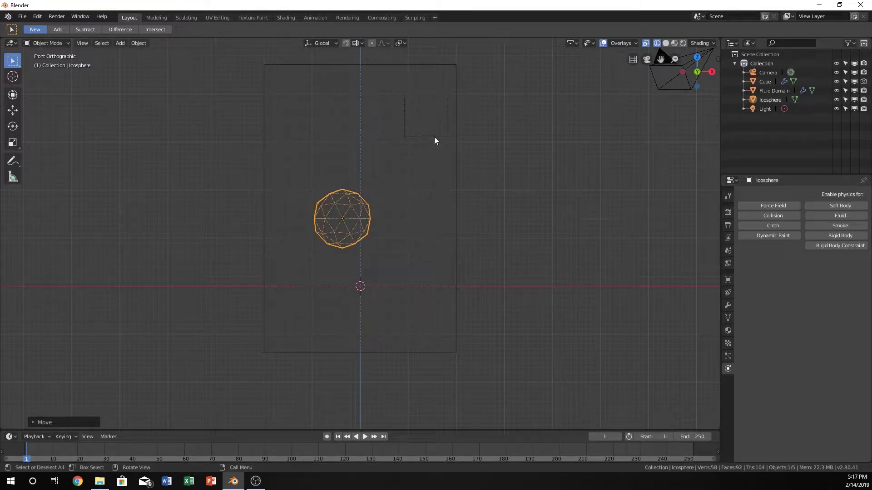
{"action": "left_click", "coordinate": [423, 136]}
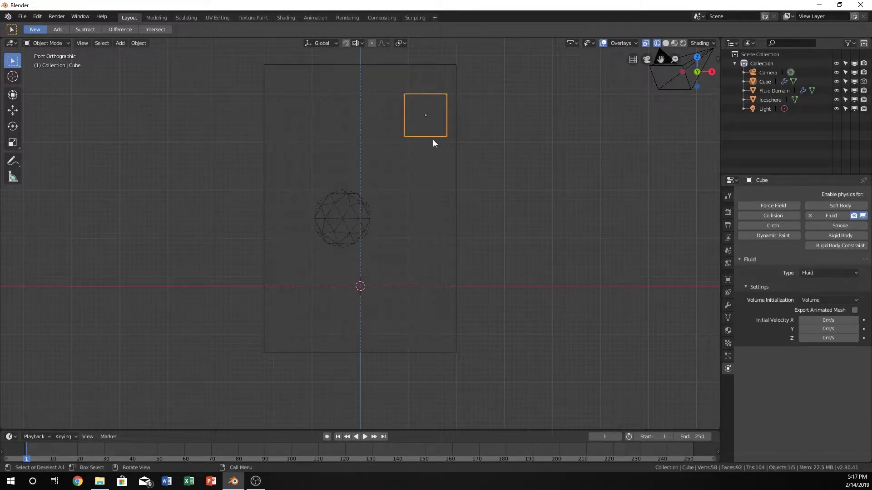
- Set the cube's Fluid Type to Inflow with Inflow Velocity X of -1.5 m/s
{"action": "left_click", "coordinate": [813, 273]}
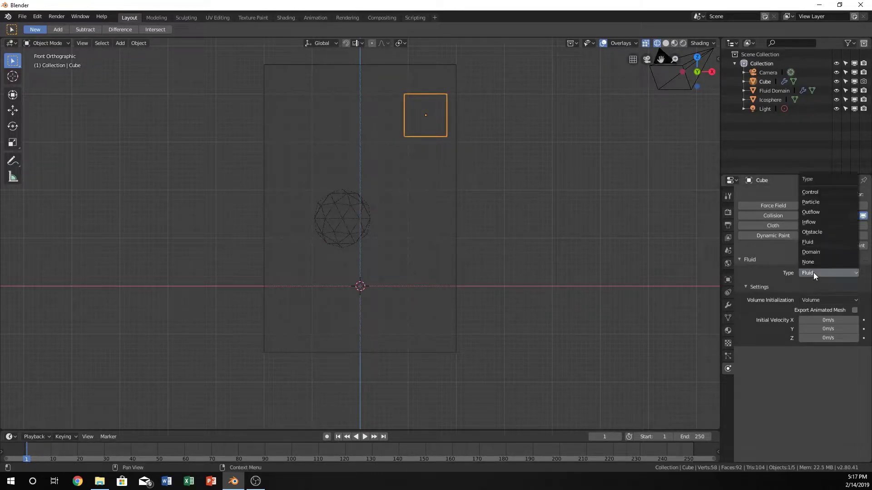
{"action": "left_click", "coordinate": [813, 222]}
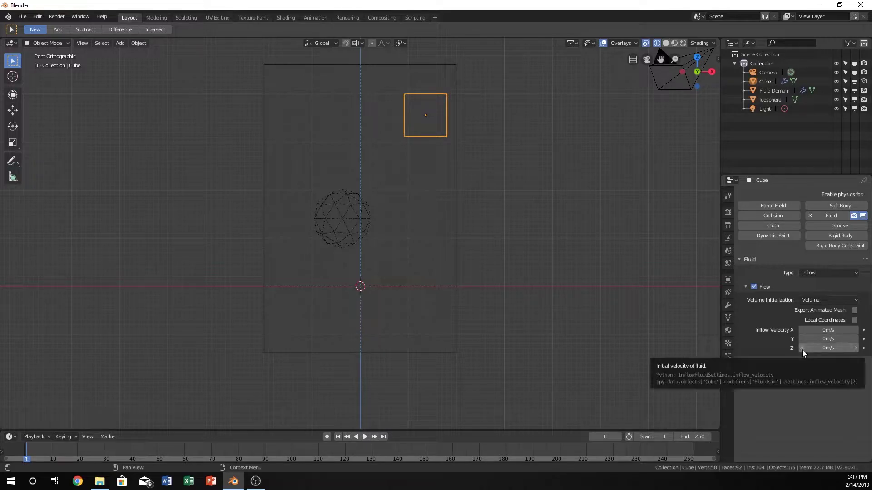
{"action": "left_click", "coordinate": [828, 330]}
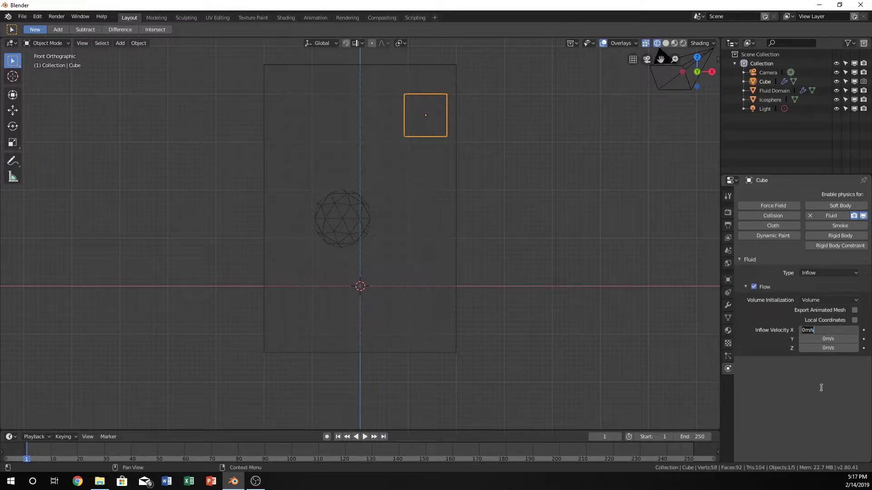
{"action": "key", "text": "BackSpace"}
{"action": "type", "text": "-1.5"}
{"action": "key", "text": "Return"}
- Bake the Fluid Domain simulation
{"action": "left_click", "coordinate": [456, 223]}
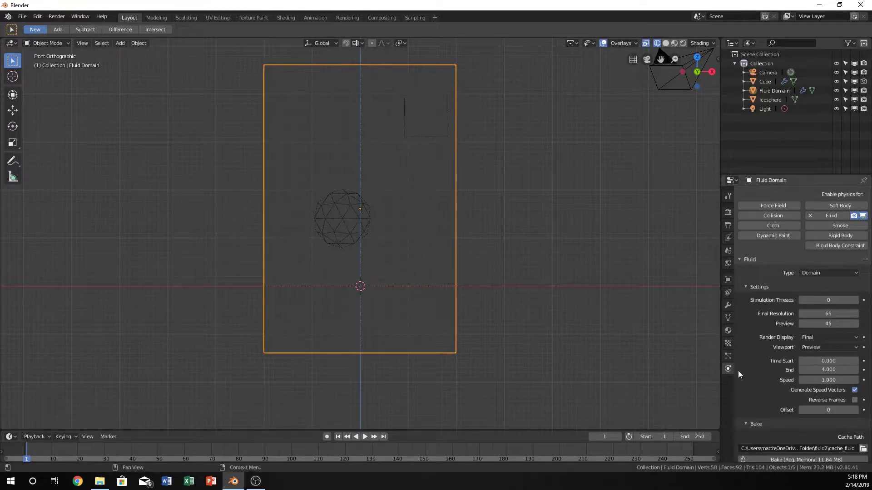
{"action": "scroll", "coordinate": [749, 390], "scroll_direction": "down", "scroll_amount": 3}
{"action": "left_click", "coordinate": [765, 410]}
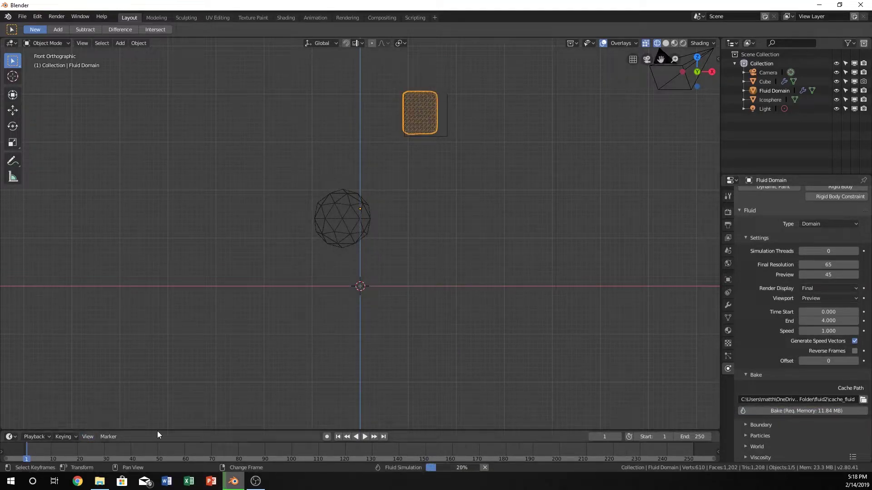
- Play the bake and scrub to frame 98 to preview the pouring water
{"action": "key", "text": "space"}
{"action": "left_click_drag", "start_coordinate": [45, 447], "coordinate": [285, 461]}
{"action": "middle_click_drag", "start_coordinate": [406, 250], "coordinate": [333, 231]}
{"action": "left_click", "coordinate": [337, 207]}
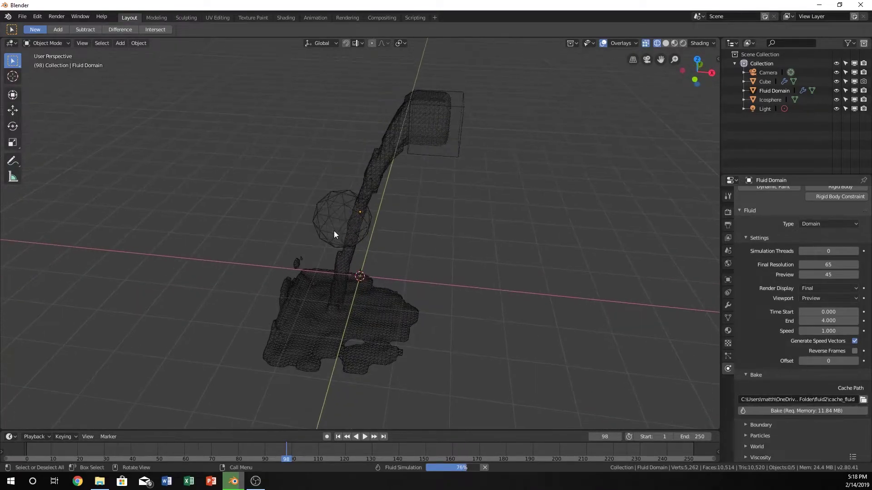
{"action": "left_click", "coordinate": [336, 210]}
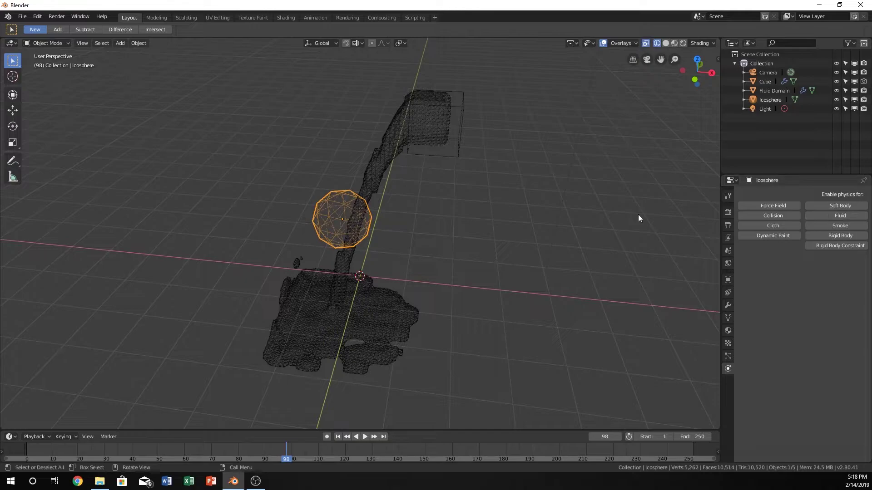
- Give the icosphere Fluid physics of type Obstacle and check its Volume Initialization options
{"action": "left_click", "coordinate": [838, 216]}
{"action": "left_click", "coordinate": [826, 272]}
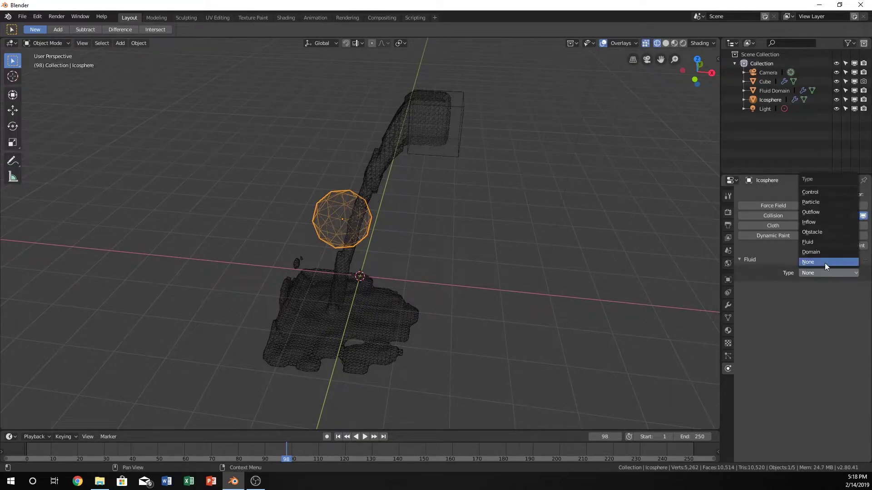
{"action": "left_click", "coordinate": [816, 233]}
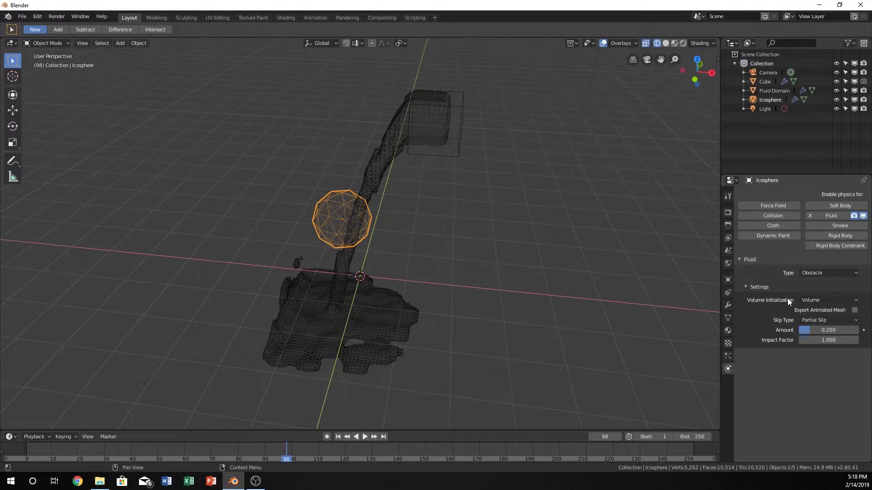
{"action": "left_click", "coordinate": [387, 149]}
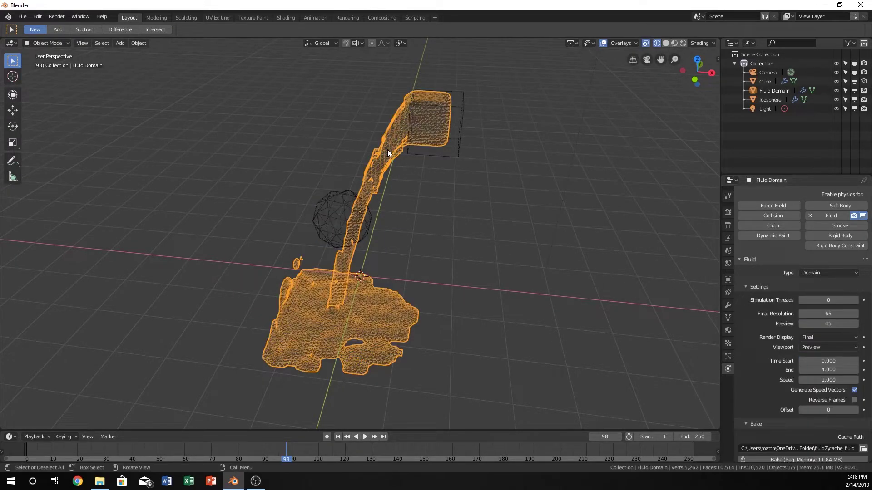
{"action": "left_click", "coordinate": [319, 219]}
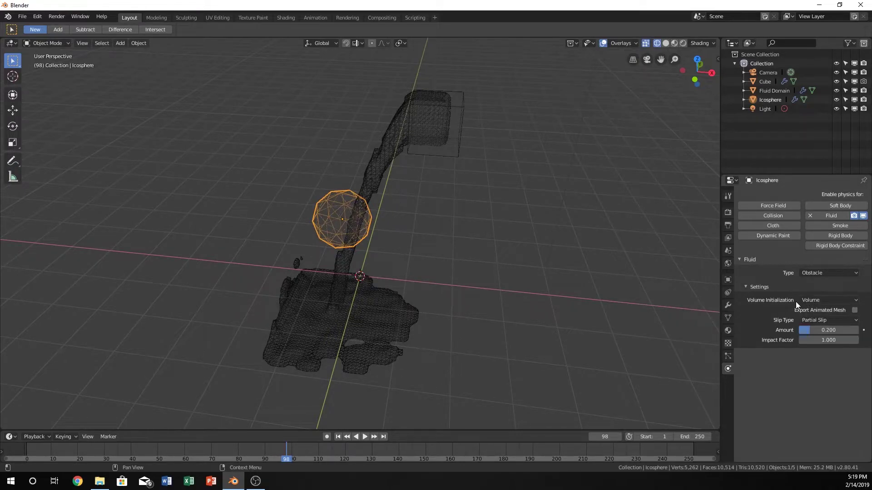
{"action": "left_click", "coordinate": [812, 301]}
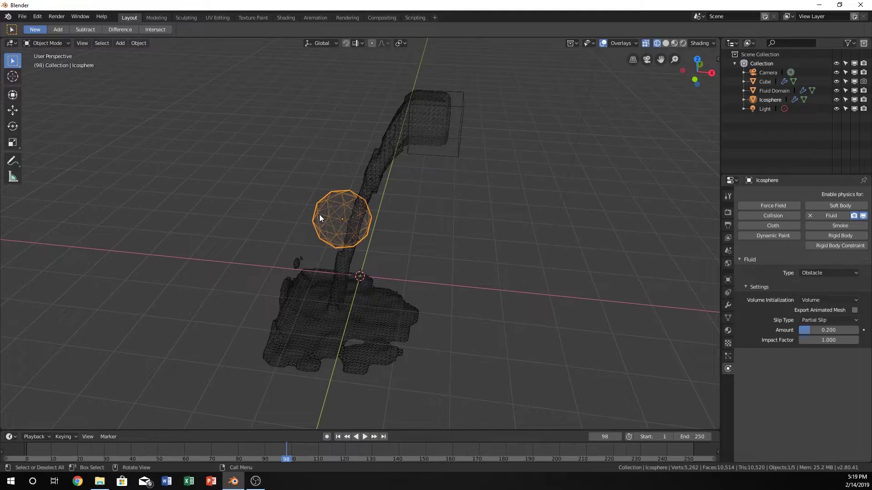
- Rebake the Fluid Domain with the icosphere obstacle
{"action": "left_click", "coordinate": [387, 132]}
{"action": "scroll", "coordinate": [781, 395], "scroll_direction": "down", "scroll_amount": 3}
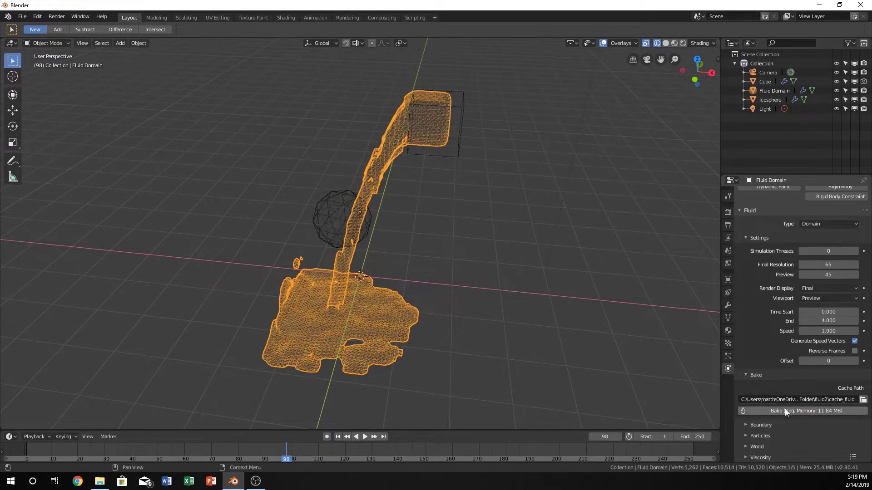
{"action": "left_click", "coordinate": [785, 411]}
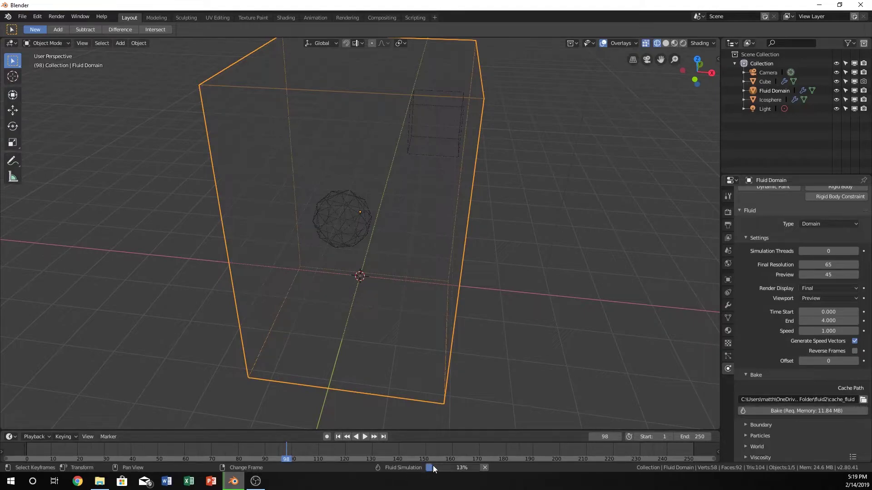
- Play the new bake from the first frame and stop at frame 129
{"action": "left_click", "coordinate": [27, 449]}
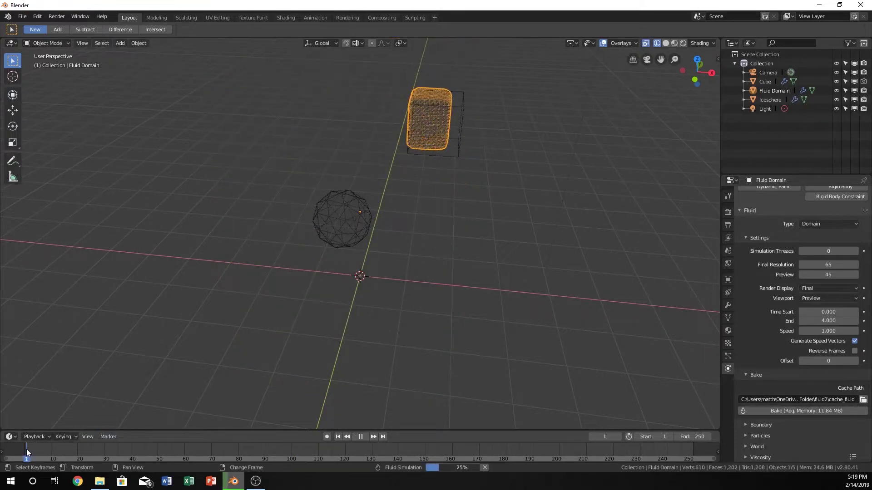
{"action": "key", "text": "space"}
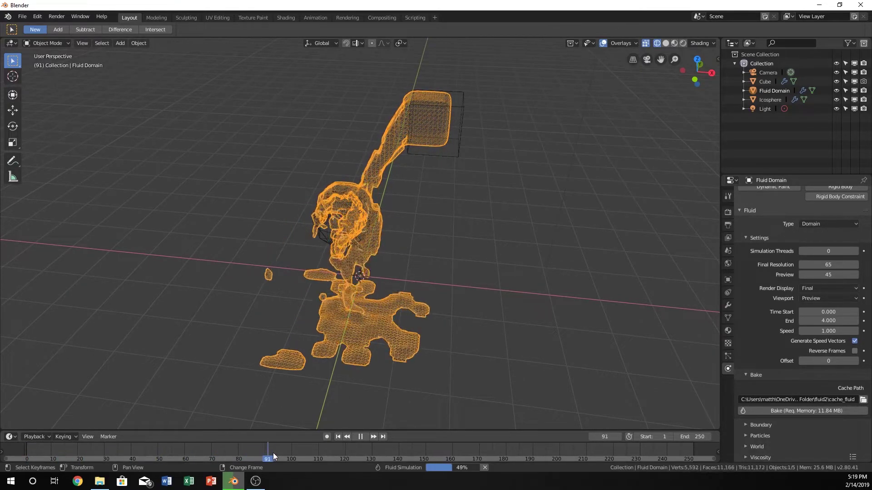
{"action": "key", "text": "space"}
{"action": "middle_click_drag", "start_coordinate": [291, 383], "coordinate": [321, 334]}
{"action": "scroll", "coordinate": [322, 334], "scroll_direction": "up", "scroll_amount": 4}
{"action": "middle_click_drag", "start_coordinate": [341, 301], "coordinate": [352, 312]}
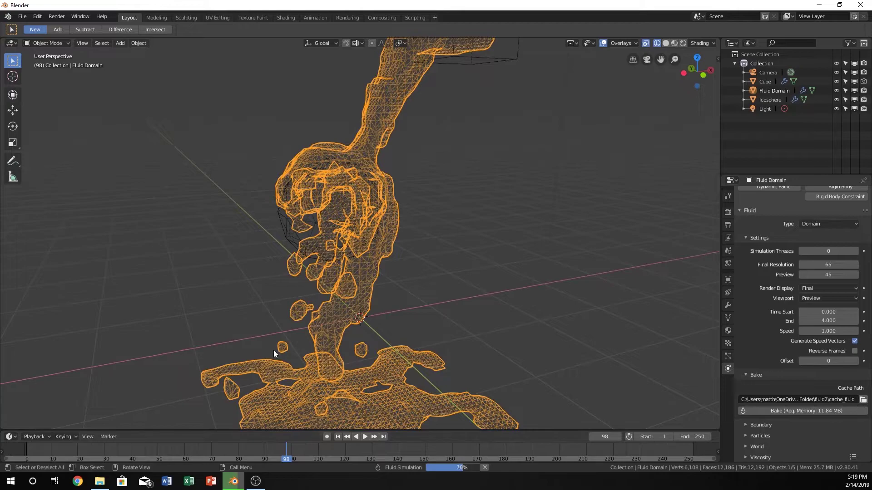
{"action": "key", "text": "space"}
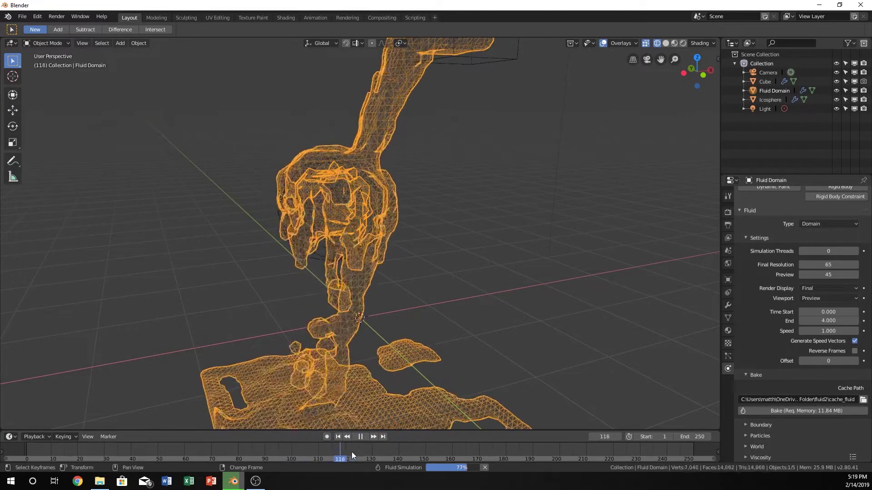
{"action": "key", "text": "space"}
- Switch to Solid shading and frame the fluid mesh around the icosphere
{"action": "key", "text": "z"}
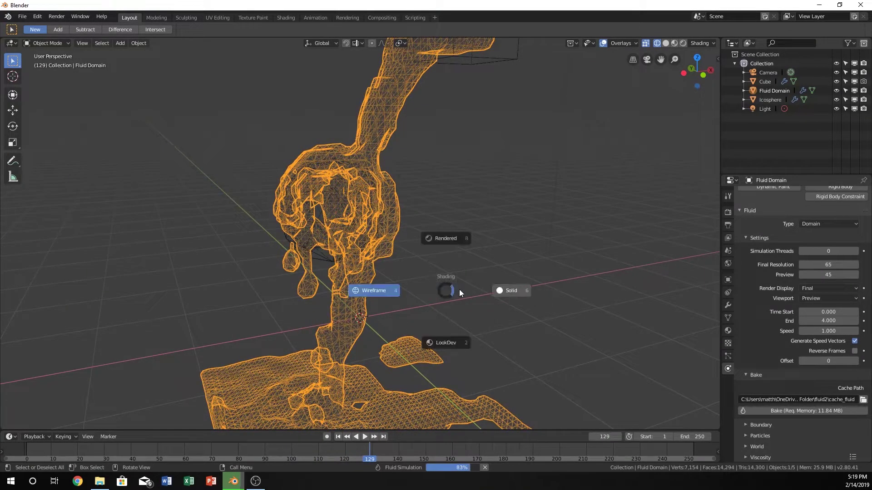
{"action": "left_click", "coordinate": [493, 289]}
{"action": "mouse_move", "coordinate": [405, 262]}
{"action": "middle_mouse_down"}
{"action": "mouse_move", "coordinate": [376, 280]}
{"action": "mouse_move", "coordinate": [389, 274]}
{"action": "mouse_move", "coordinate": [404, 316]}
{"action": "middle_mouse_up"}
{"action": "scroll", "coordinate": [374, 280], "scroll_direction": "down", "scroll_amount": 4}
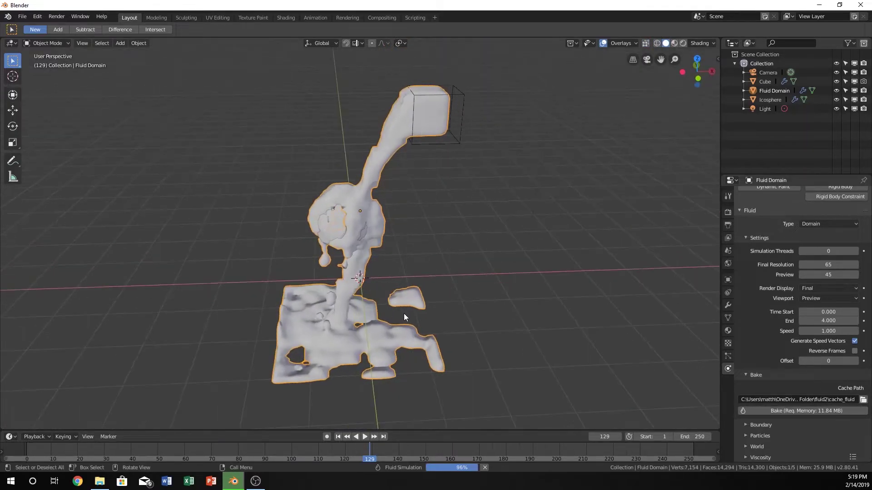
{"action": "middle_click_drag", "start_coordinate": [398, 276], "coordinate": [351, 252]}
{"action": "scroll", "coordinate": [350, 253], "scroll_direction": "up", "scroll_amount": 4}
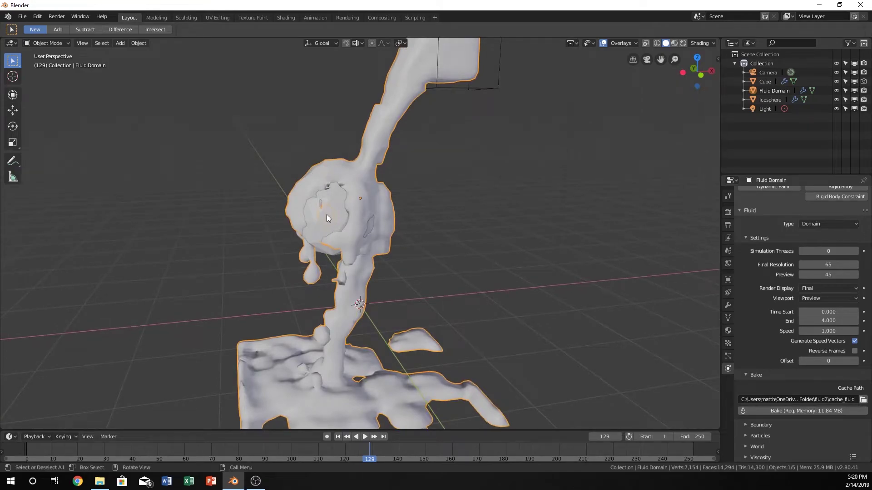
{"action": "scroll", "coordinate": [582, 317], "scroll_direction": "down", "scroll_amount": 5}
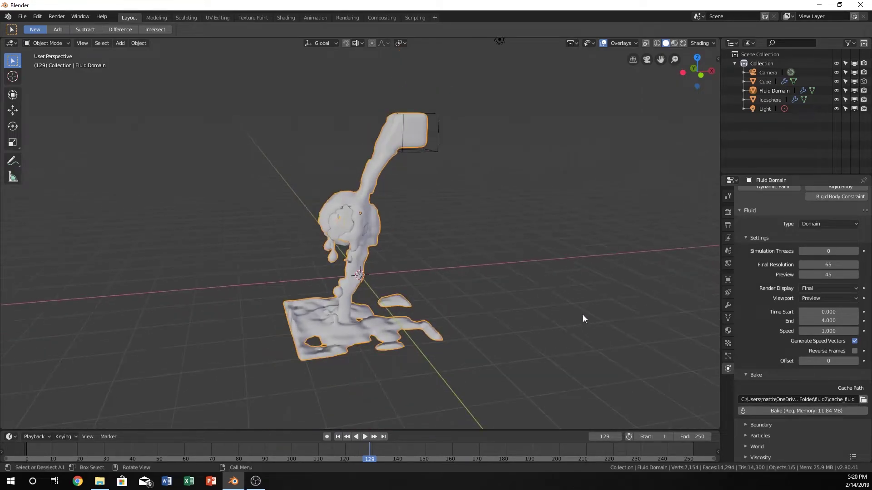
{"action": "scroll", "coordinate": [532, 315], "scroll_direction": "up", "scroll_amount": 3}
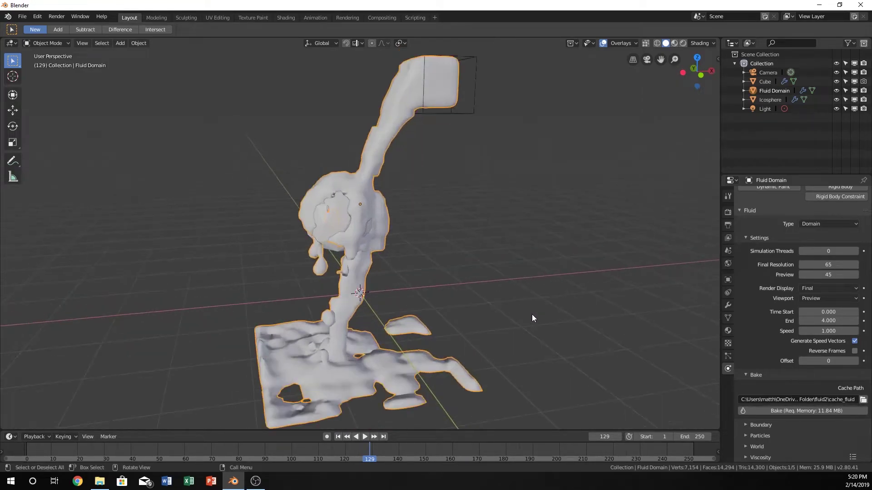
- Uncheck Remove air bubbles in the domain's Boundary panel and rebake the fluid
{"action": "left_click", "coordinate": [761, 424]}
{"action": "scroll", "coordinate": [764, 422], "scroll_direction": "down", "scroll_amount": 3}
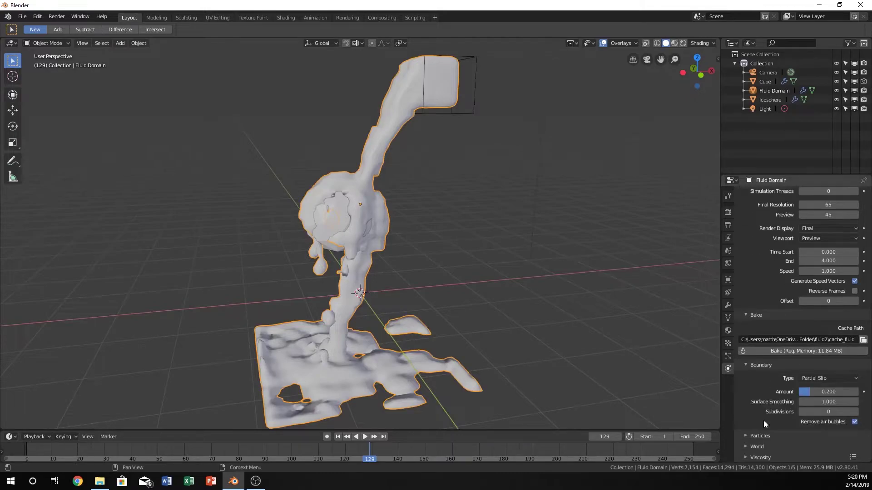
{"action": "left_click", "coordinate": [854, 422]}
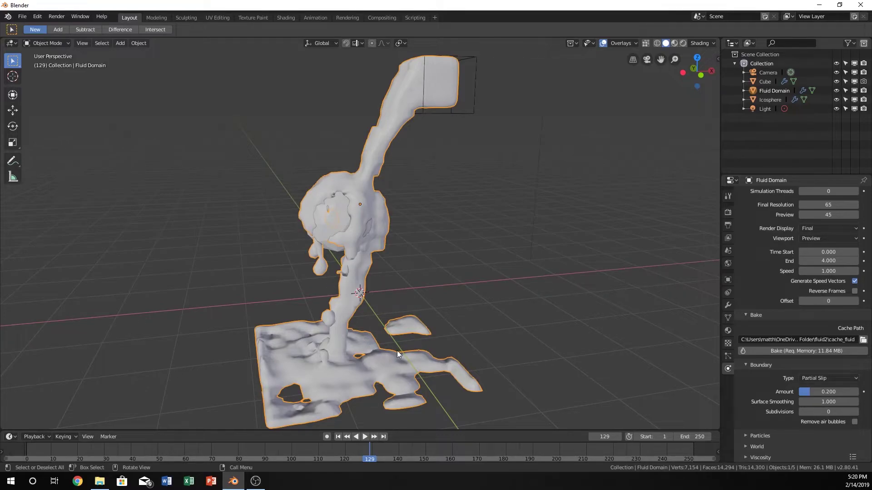
{"action": "left_click", "coordinate": [777, 352]}
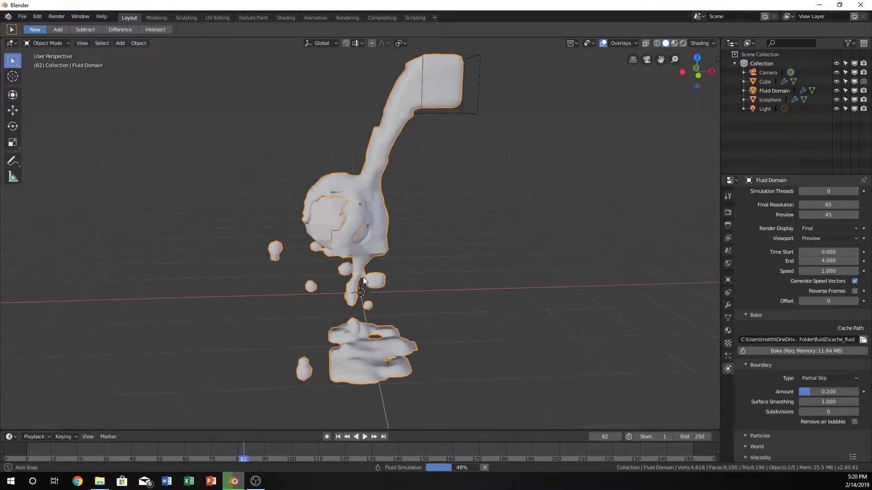
{"action": "middle_click_drag", "start_coordinate": [354, 234], "coordinate": [345, 222]}
{"action": "scroll", "coordinate": [317, 215], "scroll_direction": "up", "scroll_amount": 5}
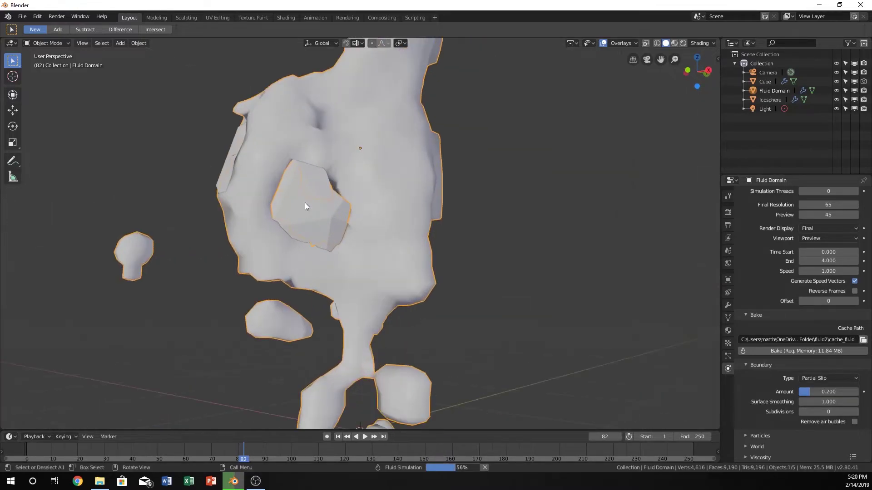
{"action": "middle_click_drag", "start_coordinate": [296, 189], "coordinate": [485, 191]}
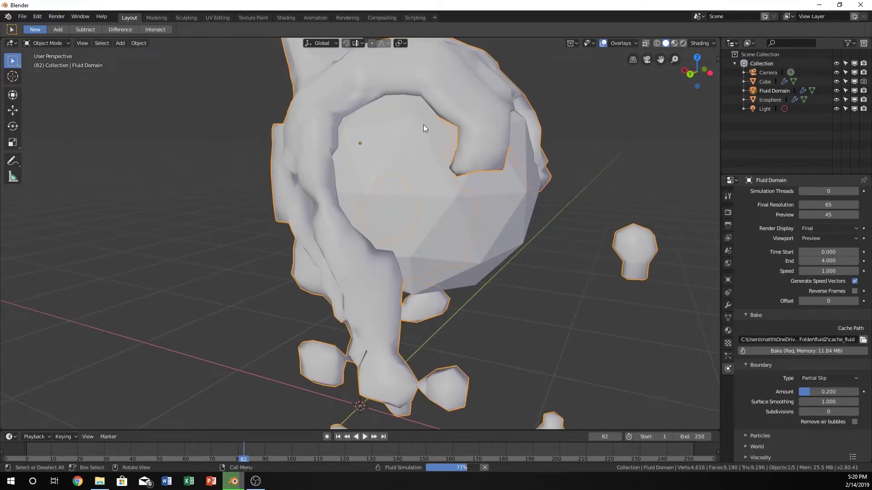
{"action": "middle_click_drag", "start_coordinate": [396, 113], "coordinate": [259, 234]}
{"action": "middle_click_drag", "start_coordinate": [295, 286], "coordinate": [347, 307]}
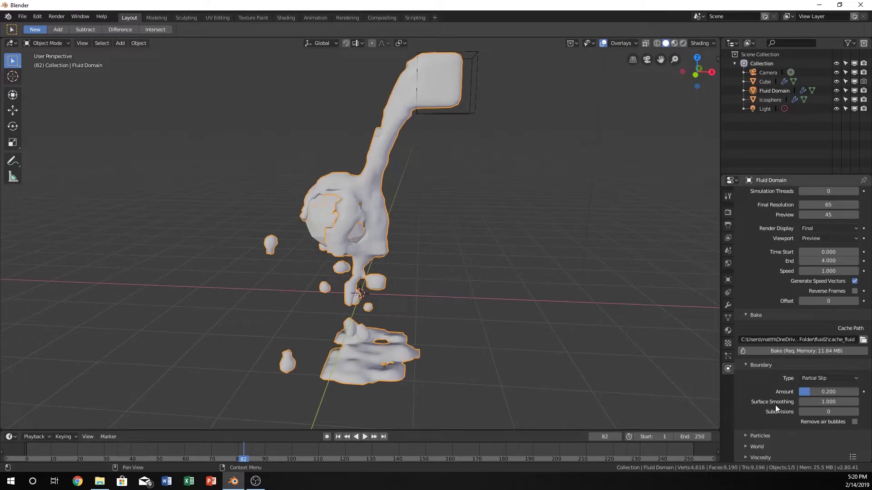
{"action": "scroll", "coordinate": [784, 364], "scroll_direction": "up", "scroll_amount": 5}
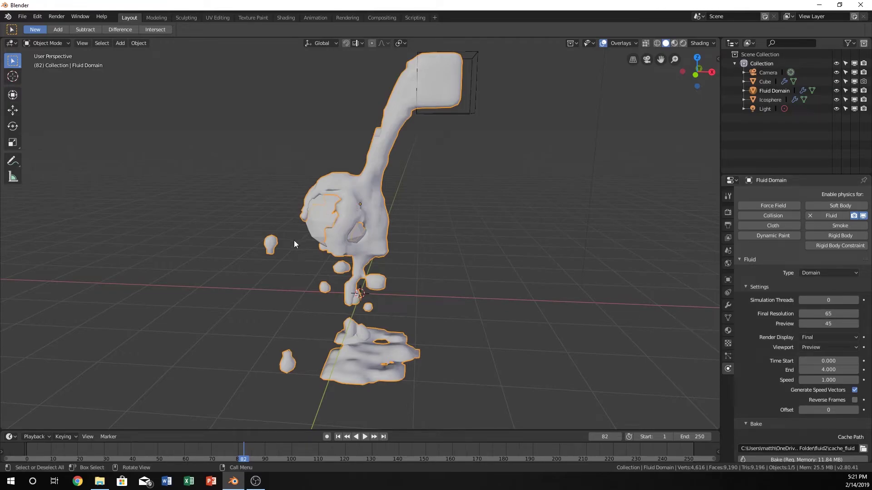
- Set the domain's Final Resolution to 100 and Preview to 90, then rewind to frame 1
{"action": "left_click", "coordinate": [825, 314]}
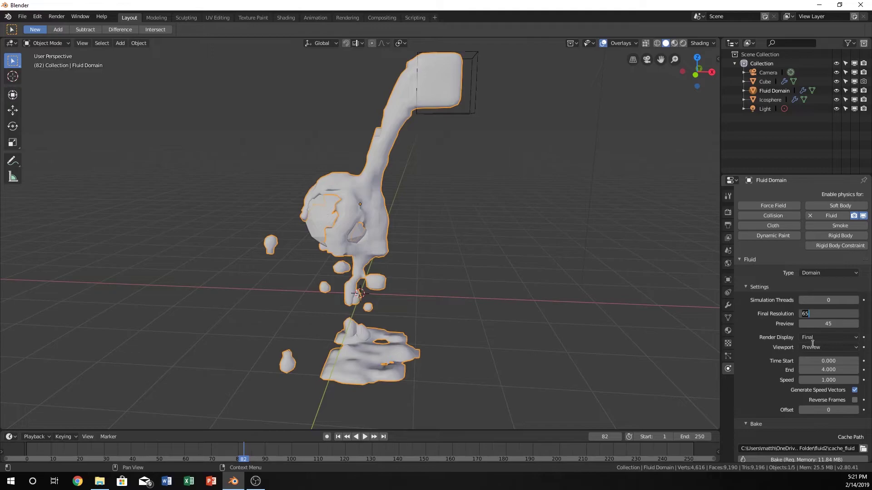
{"action": "type", "text": "100"}
{"action": "key", "text": "Return"}
{"action": "left_click", "coordinate": [826, 322]}
{"action": "type", "text": "90"}
{"action": "key", "text": "Return"}
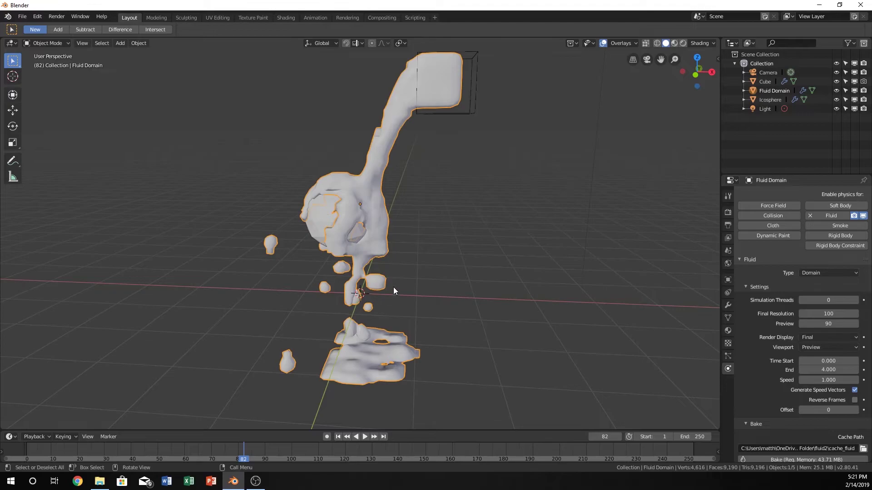
{"action": "left_click_drag", "start_coordinate": [248, 448], "coordinate": [27, 448]}
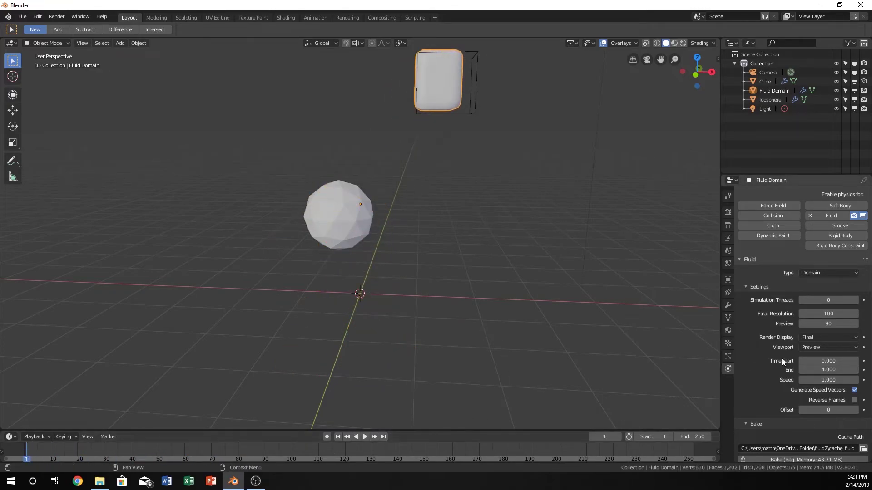
{"action": "scroll", "coordinate": [778, 367], "scroll_direction": "down", "scroll_amount": 6}
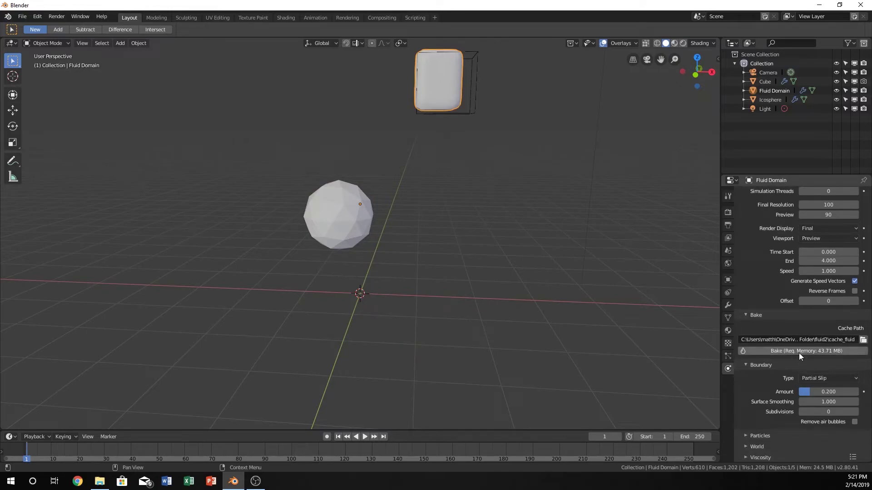
- Bake the resolution-100 fluid, play it back, and orbit to view the water from above
{"action": "left_click", "coordinate": [799, 351]}
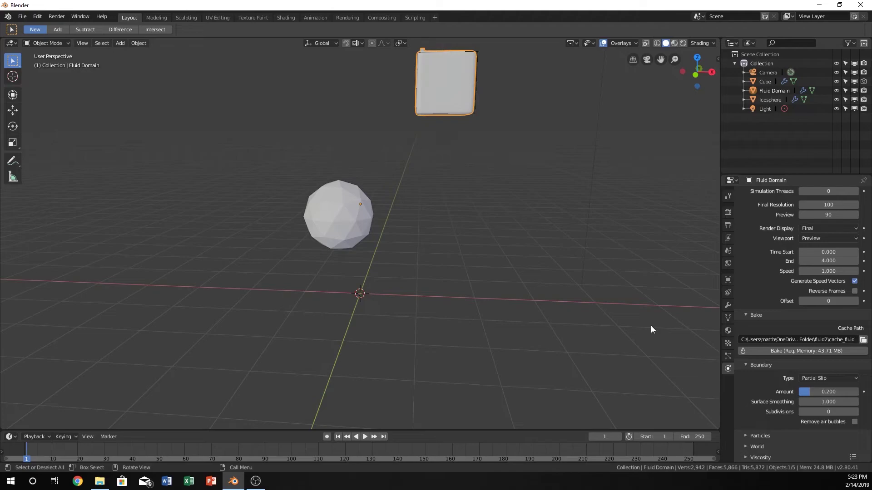
{"action": "key", "text": "space"}
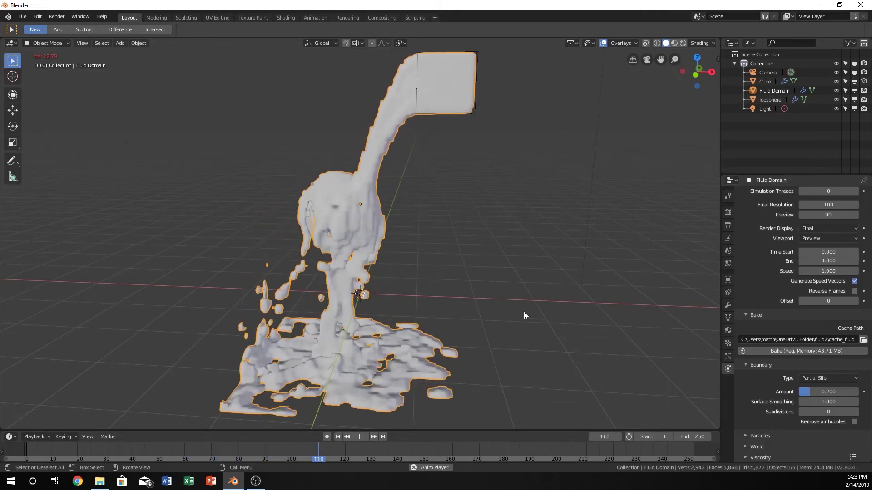
{"action": "middle_click_drag", "start_coordinate": [552, 228], "coordinate": [560, 252]}
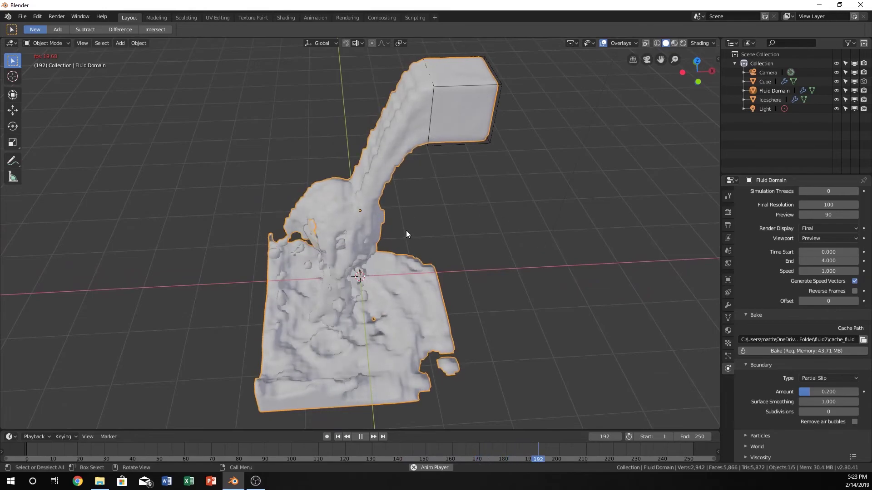
{"action": "middle_click_drag", "start_coordinate": [467, 267], "coordinate": [475, 217]}
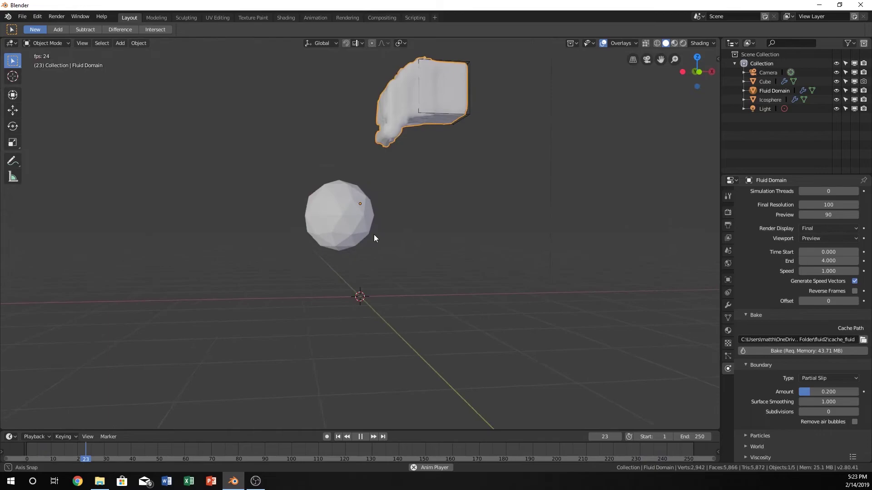
{"action": "scroll", "coordinate": [345, 230], "scroll_direction": "up", "scroll_amount": 4}
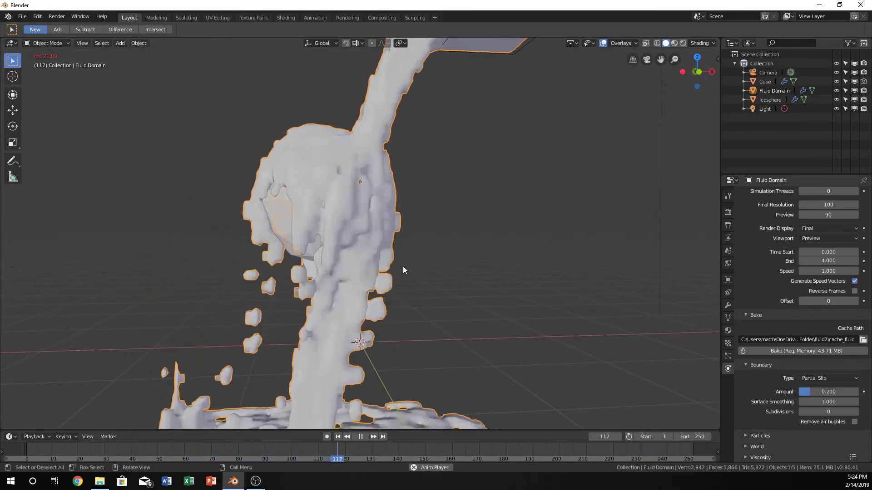
{"action": "scroll", "coordinate": [416, 261], "scroll_direction": "down", "scroll_amount": 2}
{"action": "middle_click_drag", "start_coordinate": [428, 260], "coordinate": [419, 301]}
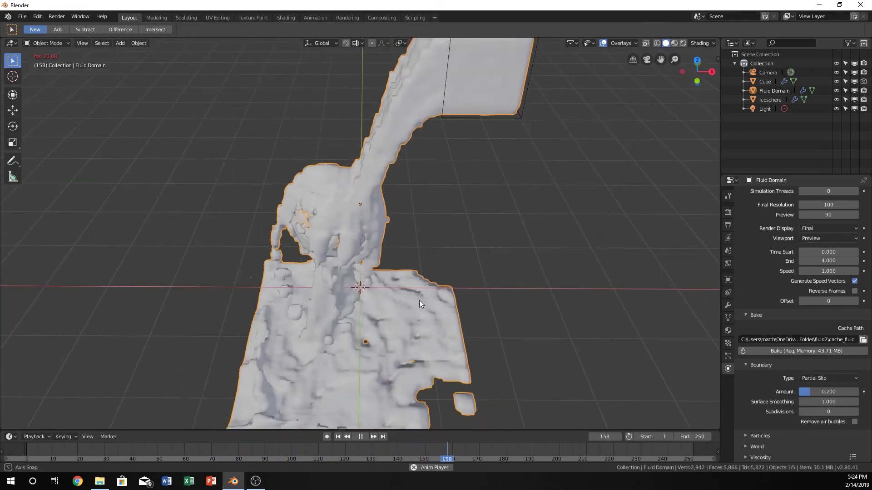